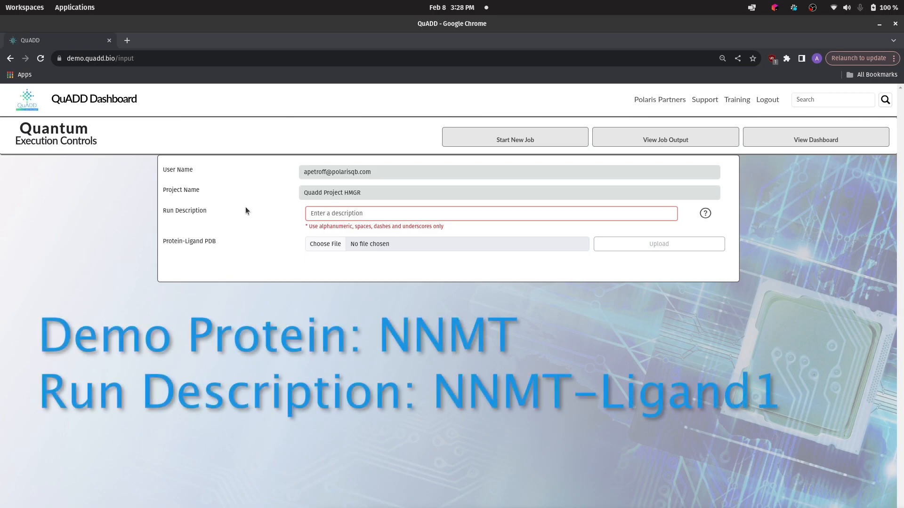
Enter 'NNMT-ligand1' as the run description and attach demo_6chh.pdb as the protein-ligand PDB
{"action": "left_click", "coordinate": [328, 213]}
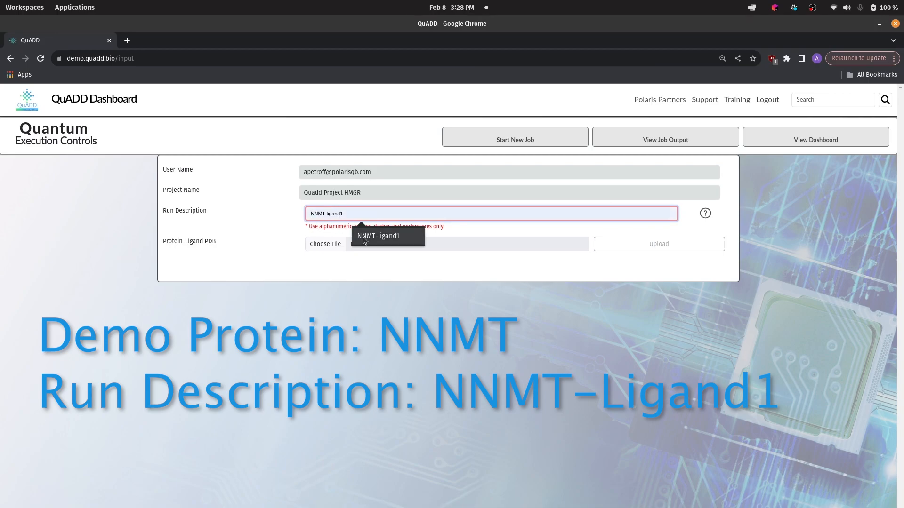
{"action": "left_click", "coordinate": [365, 237]}
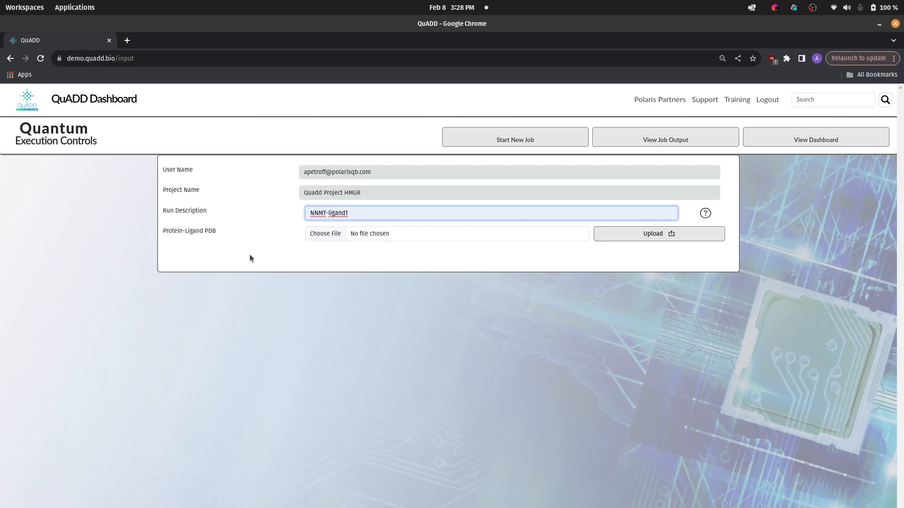
{"action": "left_click", "coordinate": [326, 235]}
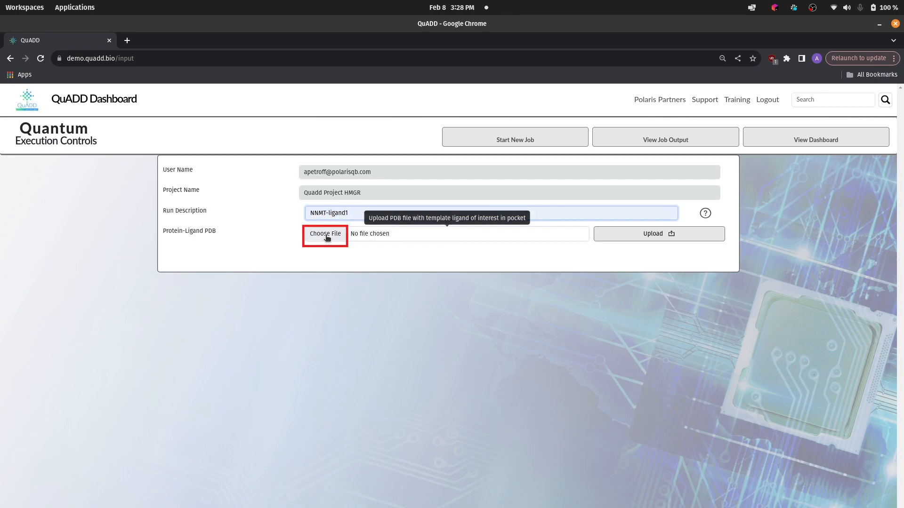
{"action": "scroll", "coordinate": [335, 232], "scroll_direction": "down", "scroll_amount": 1}
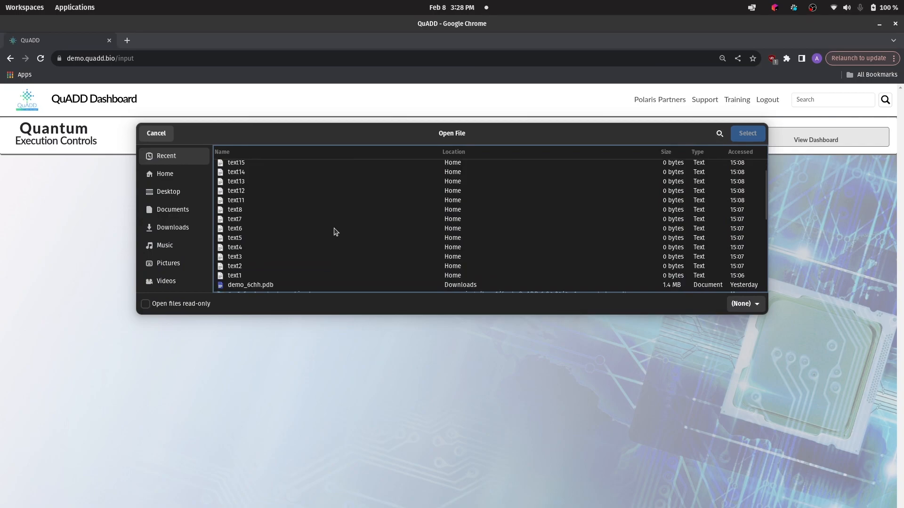
{"action": "left_click", "coordinate": [285, 286]}
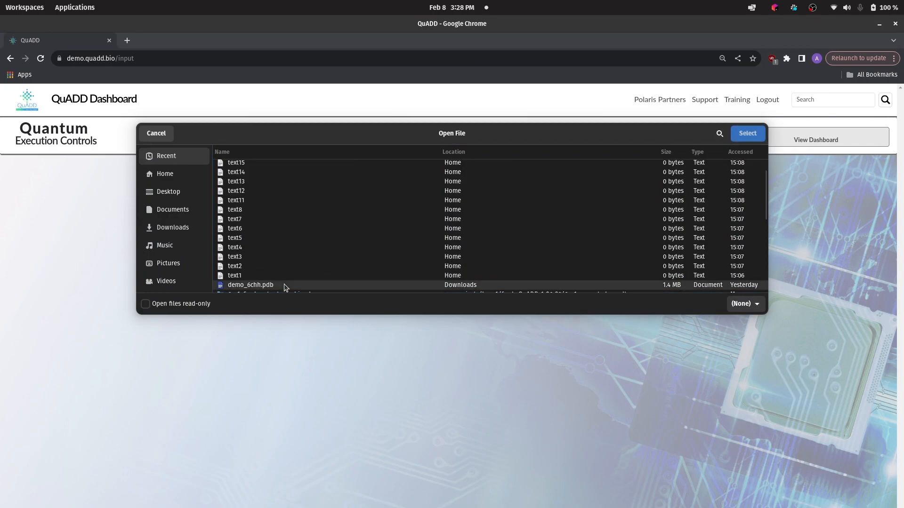
{"action": "left_click", "coordinate": [746, 136]}
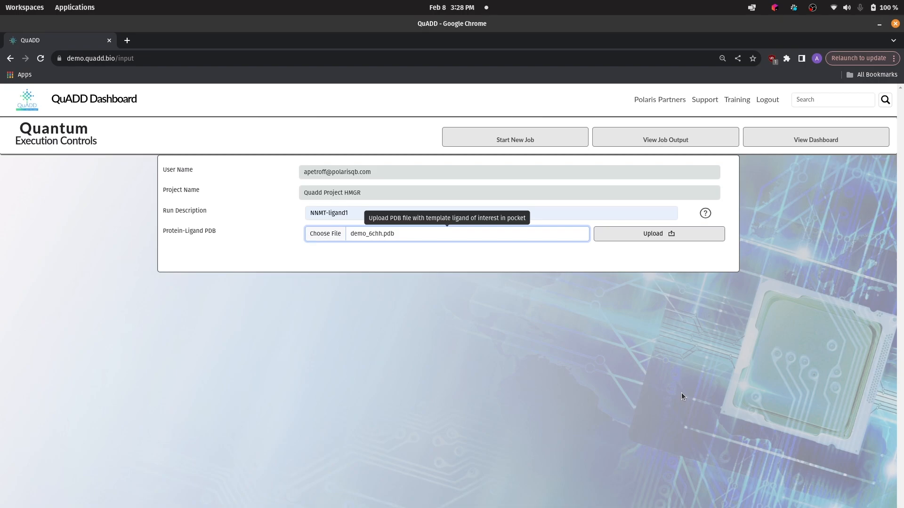
Upload demo_6chh.pdb and choose ligand FOP_A_301 from the File Molecules list
{"action": "left_click", "coordinate": [624, 235]}
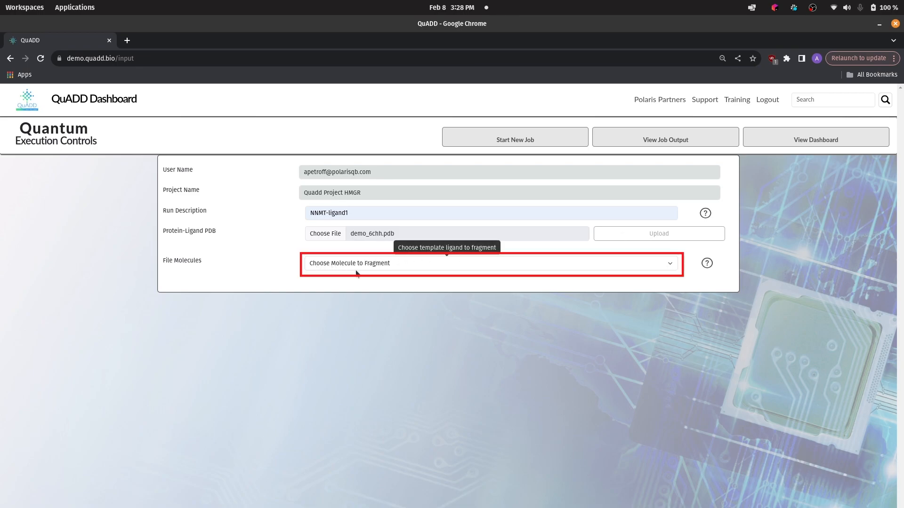
{"action": "left_click", "coordinate": [420, 265]}
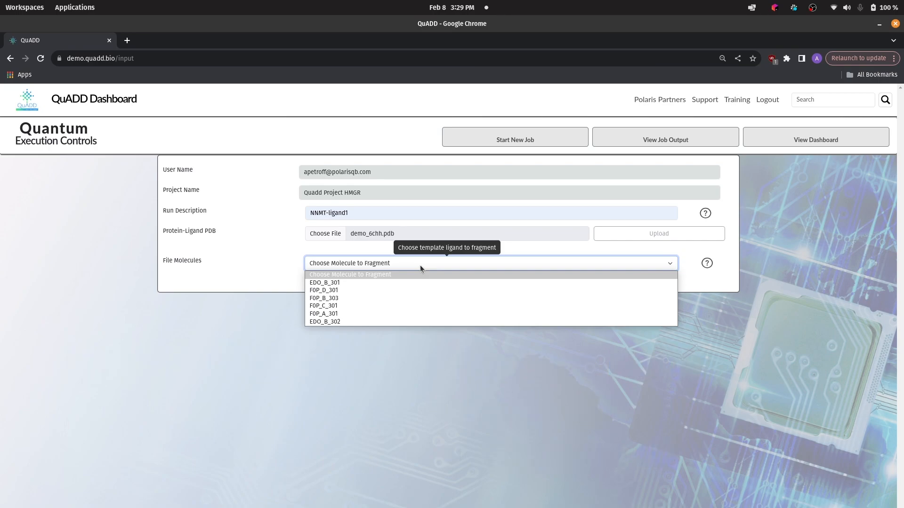
{"action": "left_click", "coordinate": [396, 314]}
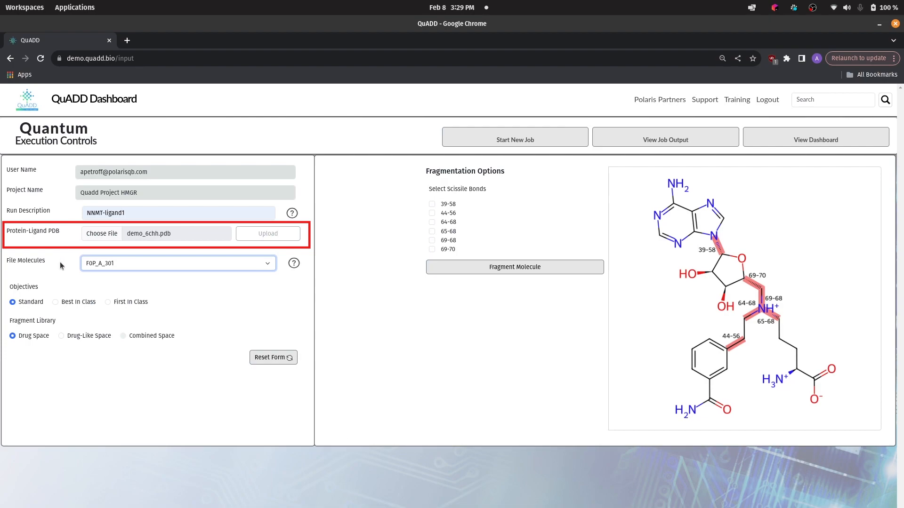
{"action": "left_click", "coordinate": [266, 265]}
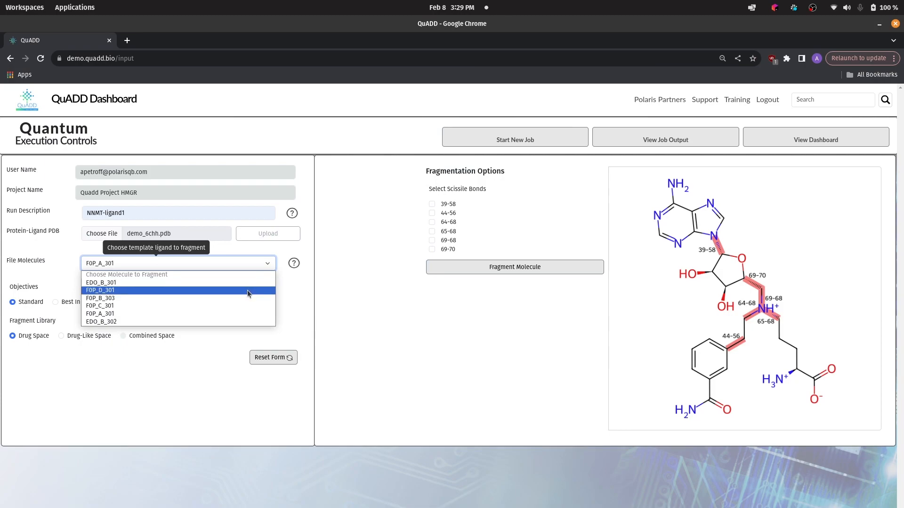
{"action": "left_click", "coordinate": [291, 275]}
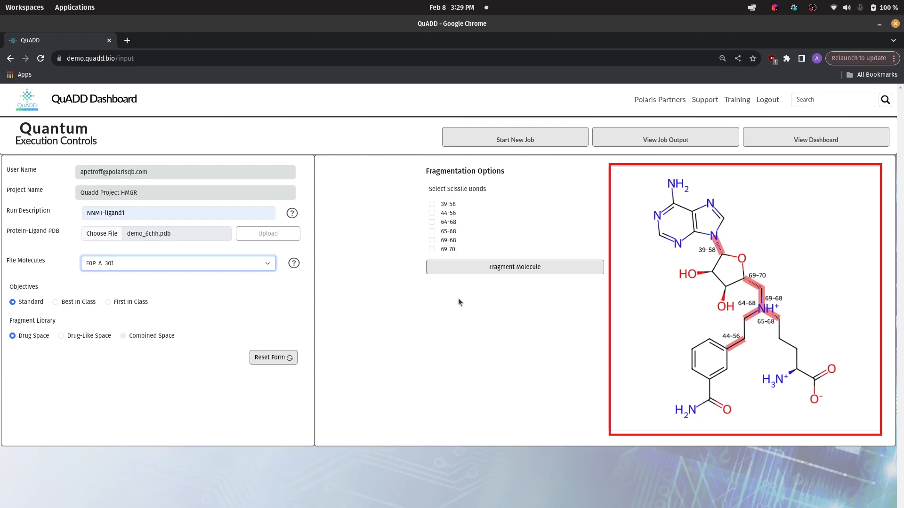
{"action": "left_click", "coordinate": [266, 263]}
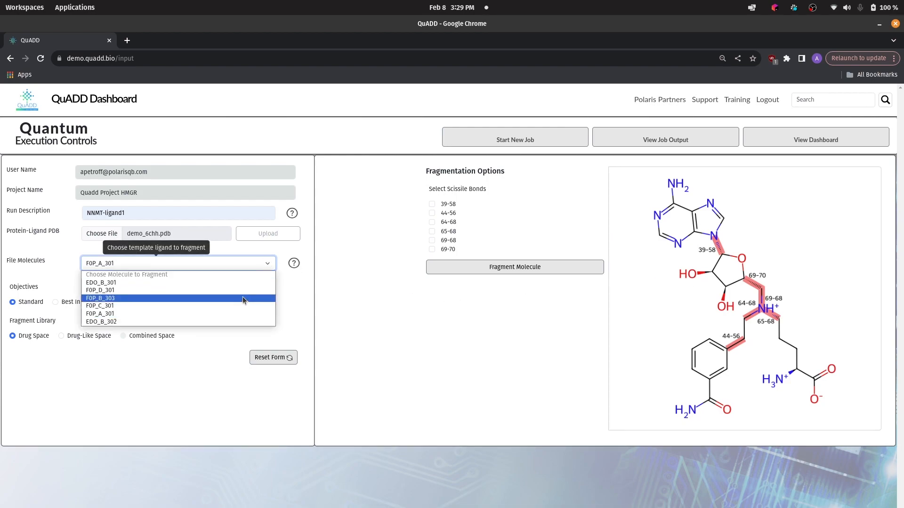
{"action": "left_click", "coordinate": [269, 263]}
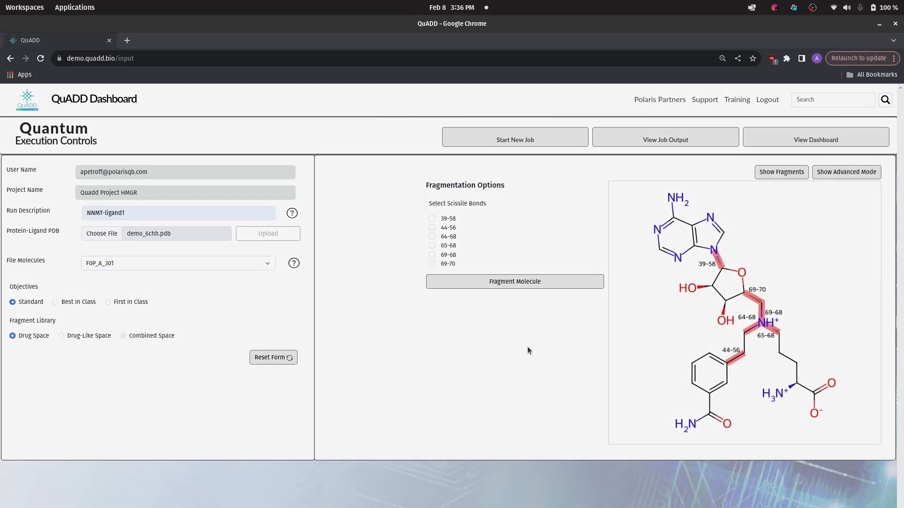
{"action": "left_click", "coordinate": [518, 143]}
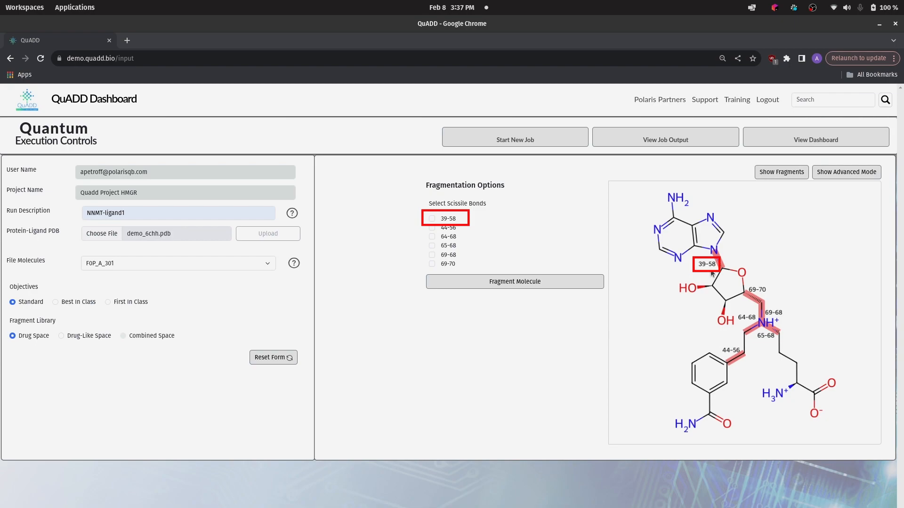
Fragment FOP_A_301 at bonds 39-58, 44-56 and 65-68 to get three schemes
{"action": "left_click", "coordinate": [431, 219]}
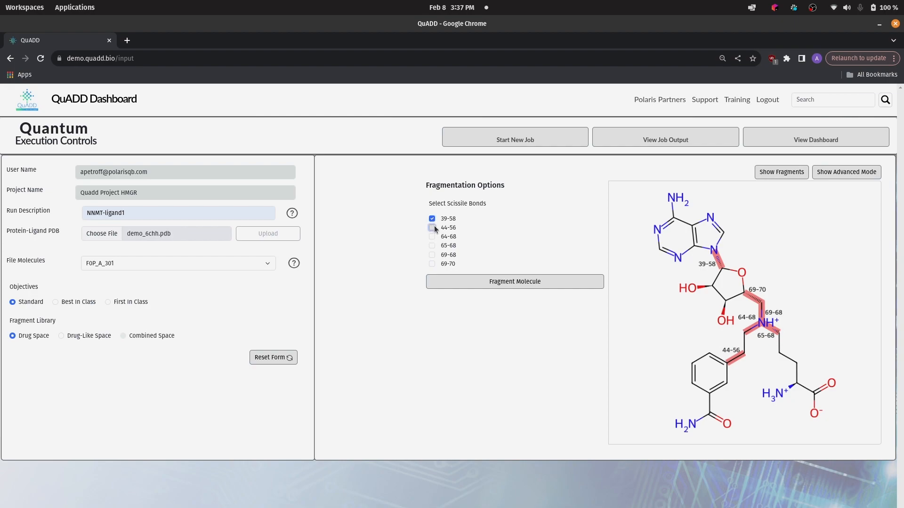
{"action": "left_click", "coordinate": [432, 246]}
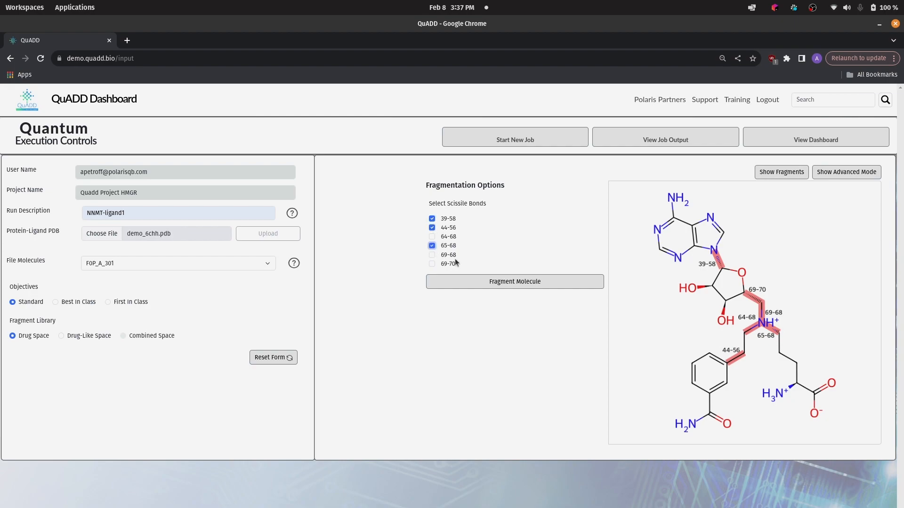
{"action": "left_click", "coordinate": [558, 281]}
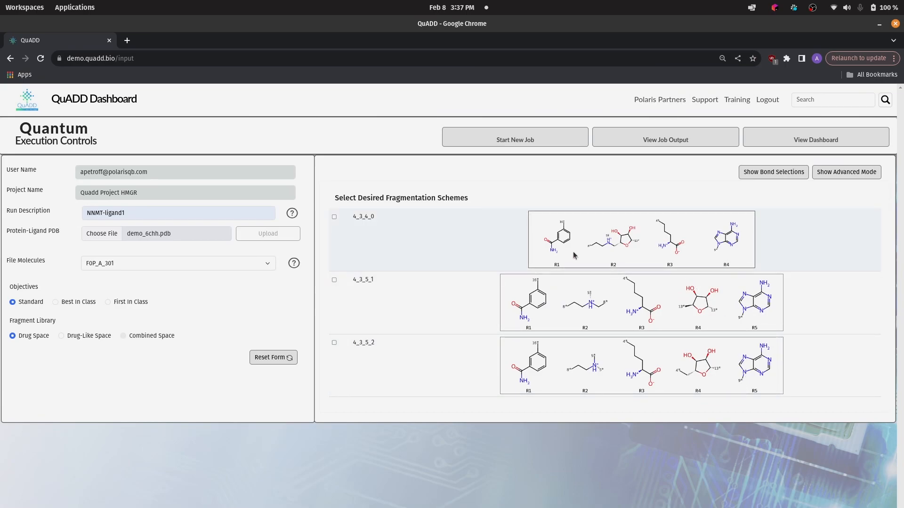
{"action": "left_click", "coordinate": [557, 269]}
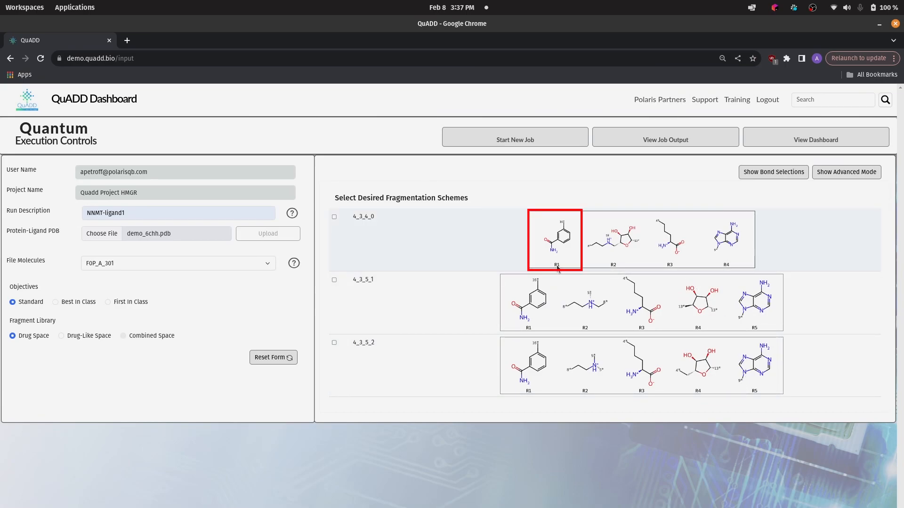
{"action": "left_click", "coordinate": [607, 267]}
{"action": "left_click", "coordinate": [664, 268]}
{"action": "left_click", "coordinate": [723, 270]}
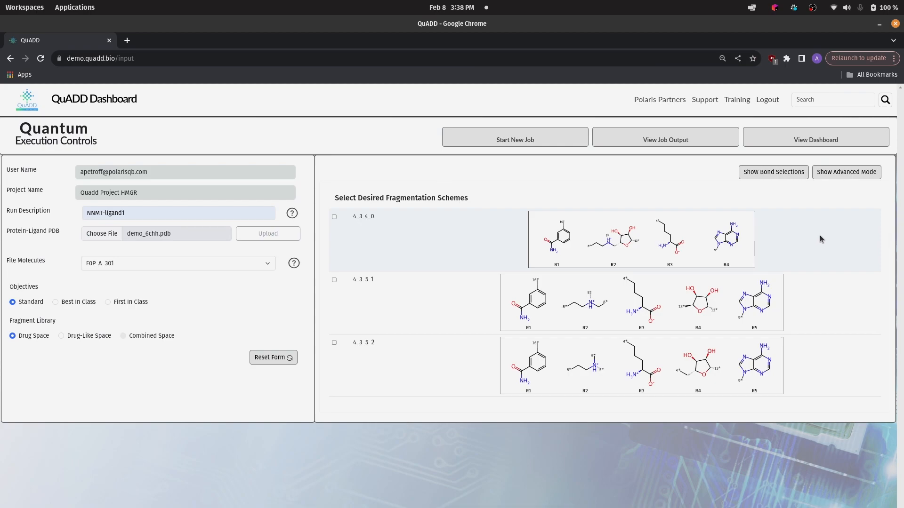
{"action": "left_click", "coordinate": [785, 177]}
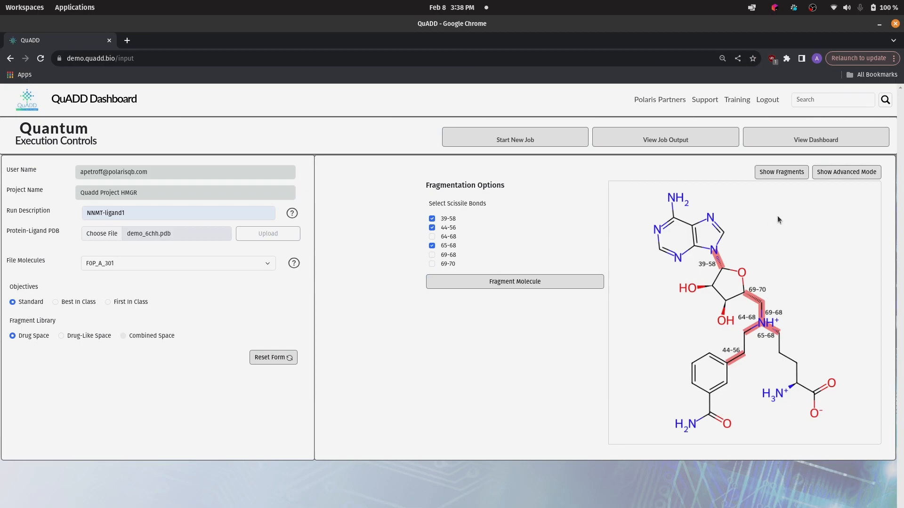
{"action": "left_click", "coordinate": [775, 177]}
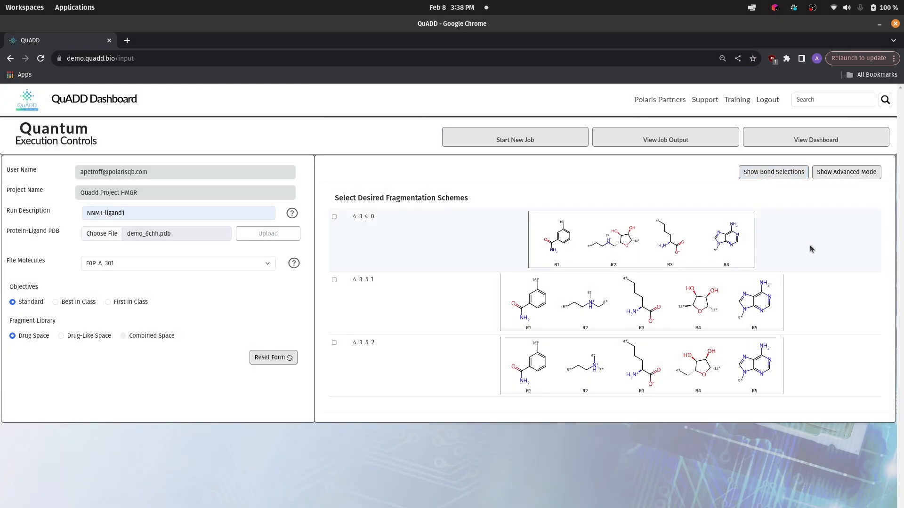
{"action": "left_click", "coordinate": [846, 174]}
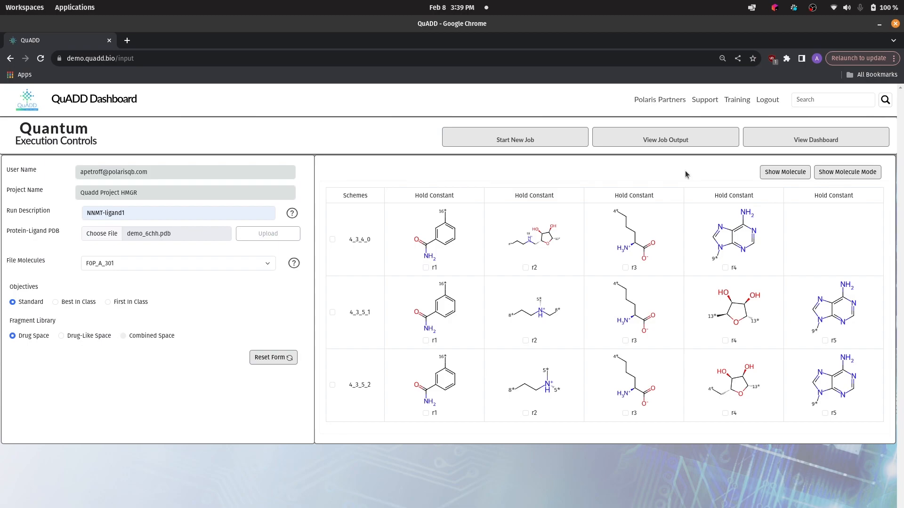
{"action": "left_click", "coordinate": [835, 175]}
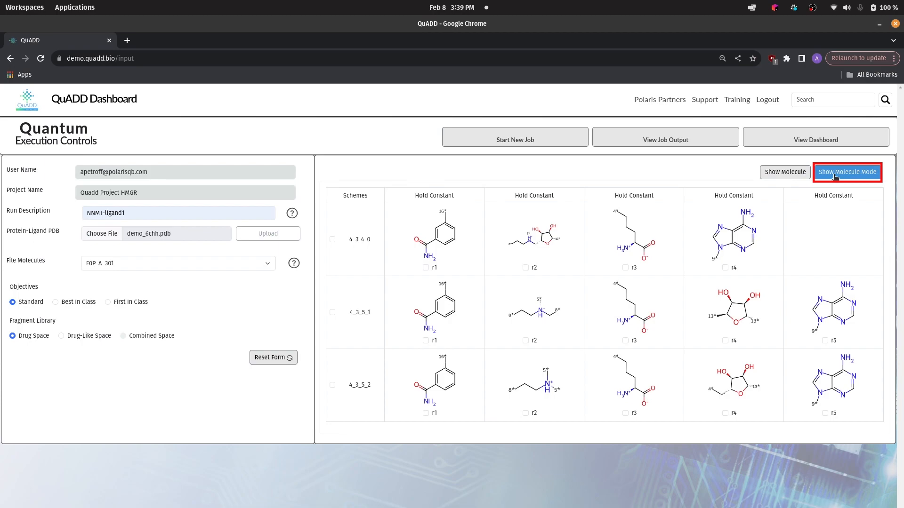
{"action": "left_click", "coordinate": [834, 175]}
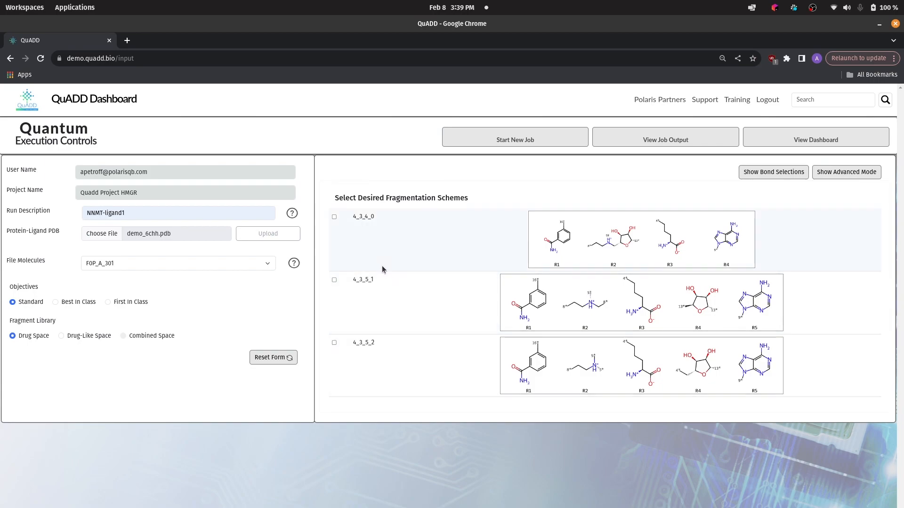
Select schemes 4_3_4_0, 4_3_5_1 and 4_3_5_2 and submit them as 3 runs
{"action": "left_click", "coordinate": [335, 217]}
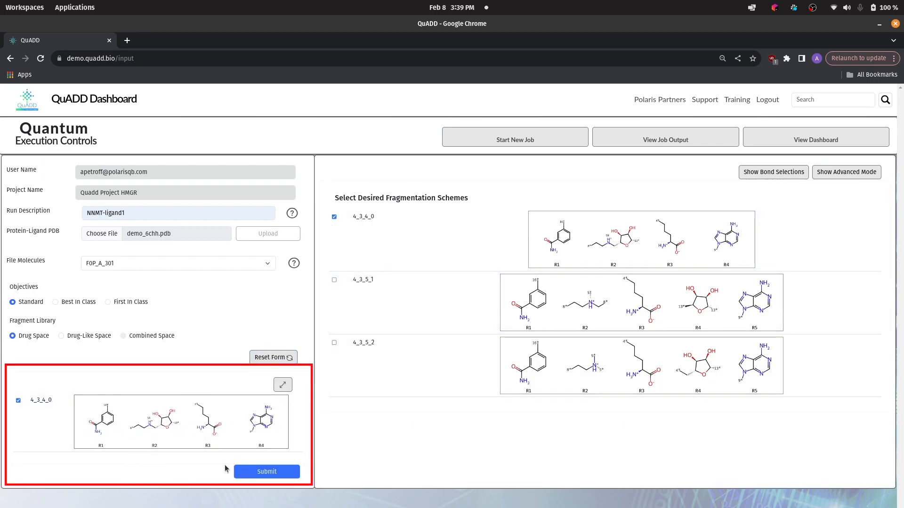
{"action": "left_click", "coordinate": [334, 280]}
{"action": "left_click", "coordinate": [335, 344]}
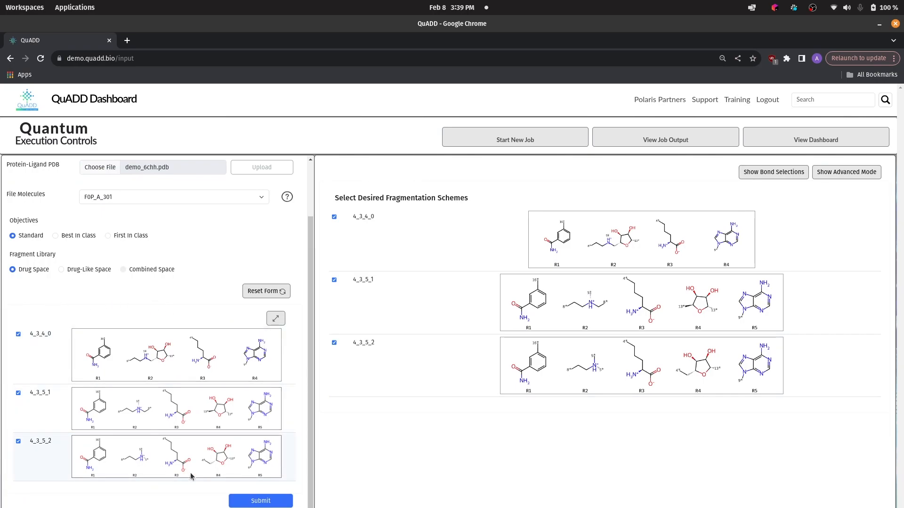
{"action": "left_click", "coordinate": [288, 502]}
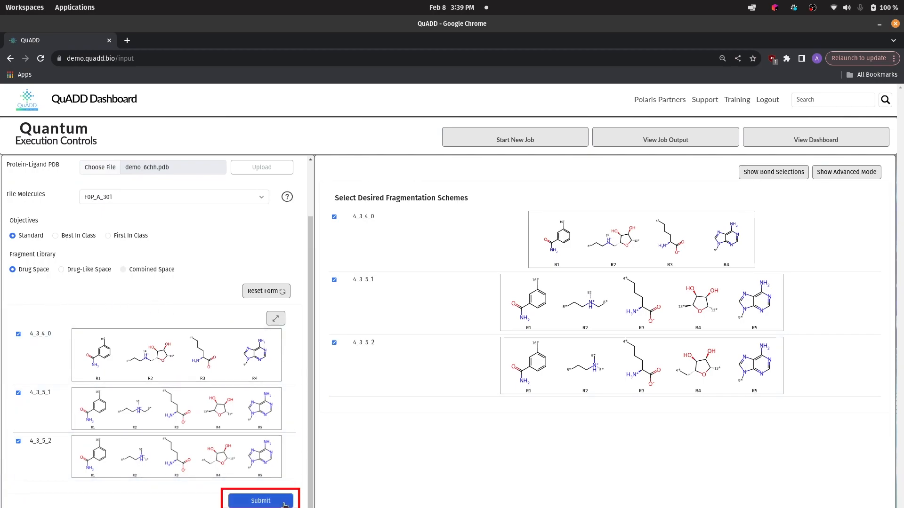